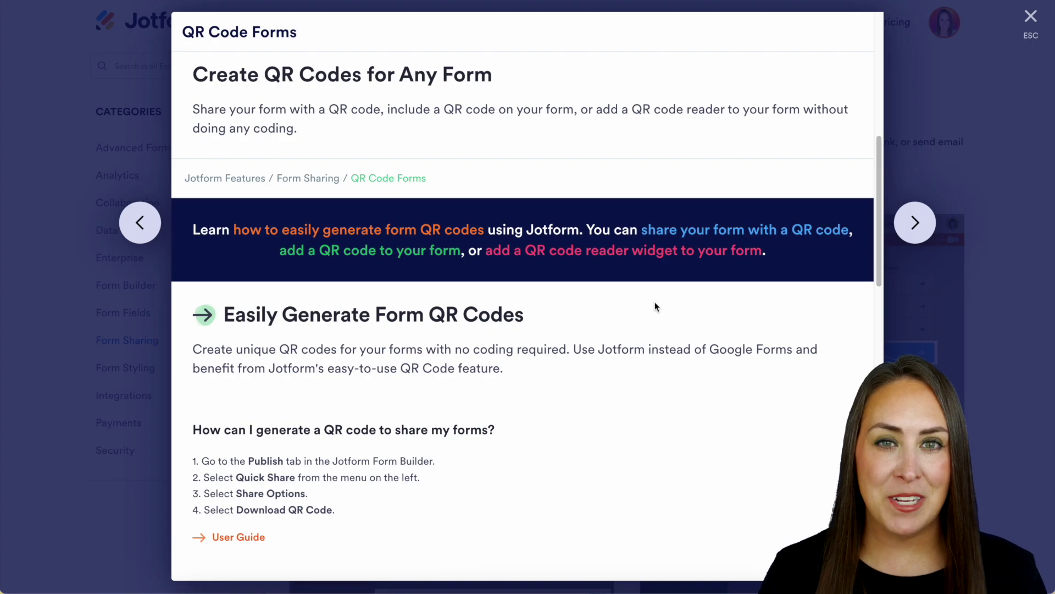
scroll(653, 290, "down", 3)
scroll(650, 311, "down", 3)
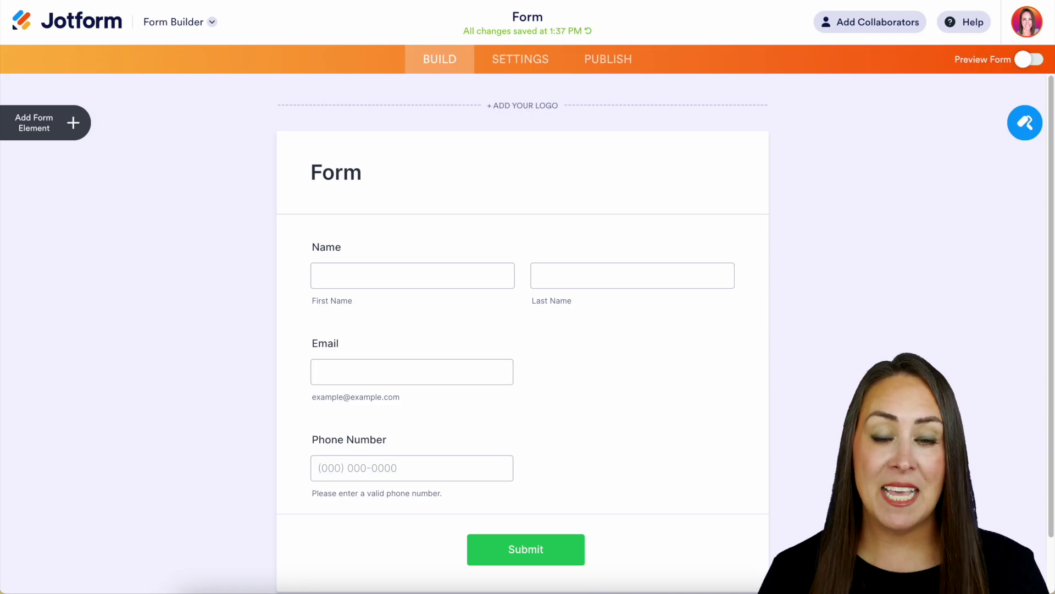
- Show the form's Quick Share QR code download view and copy its HTML embed code
left_click(623, 59)
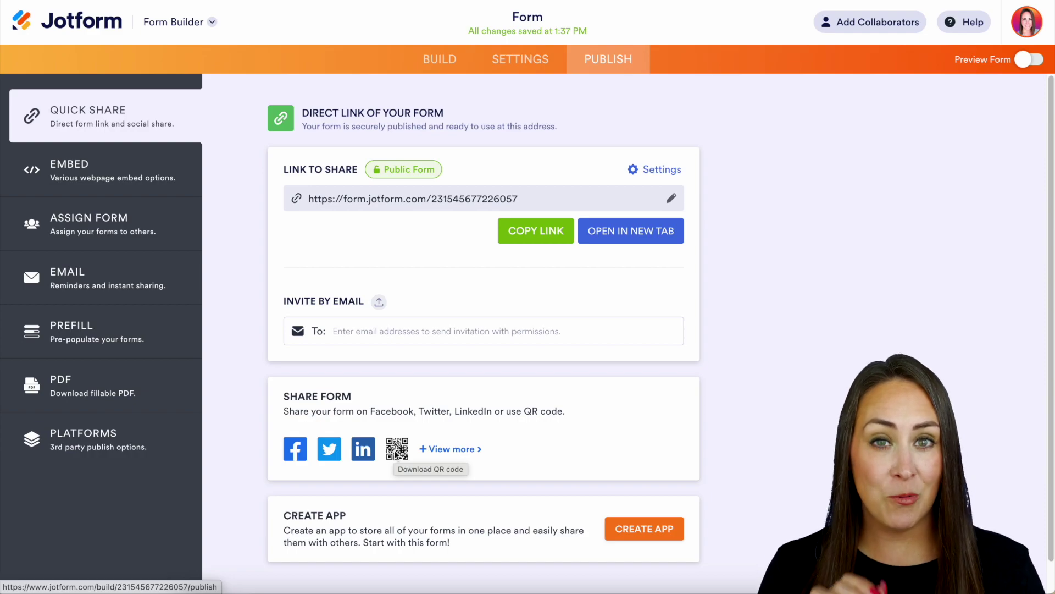
left_click(451, 449)
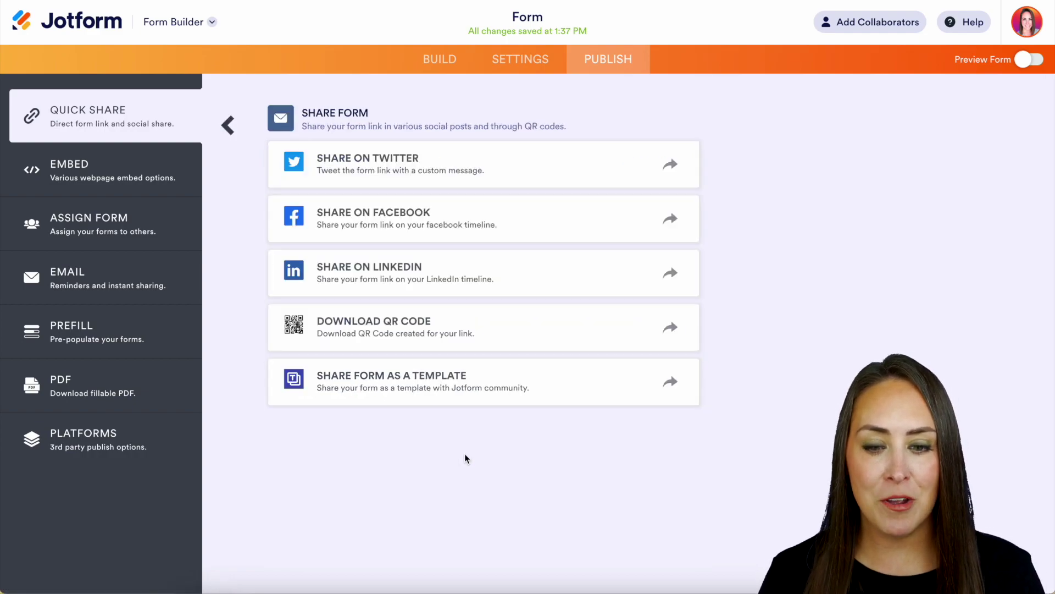
left_click(437, 330)
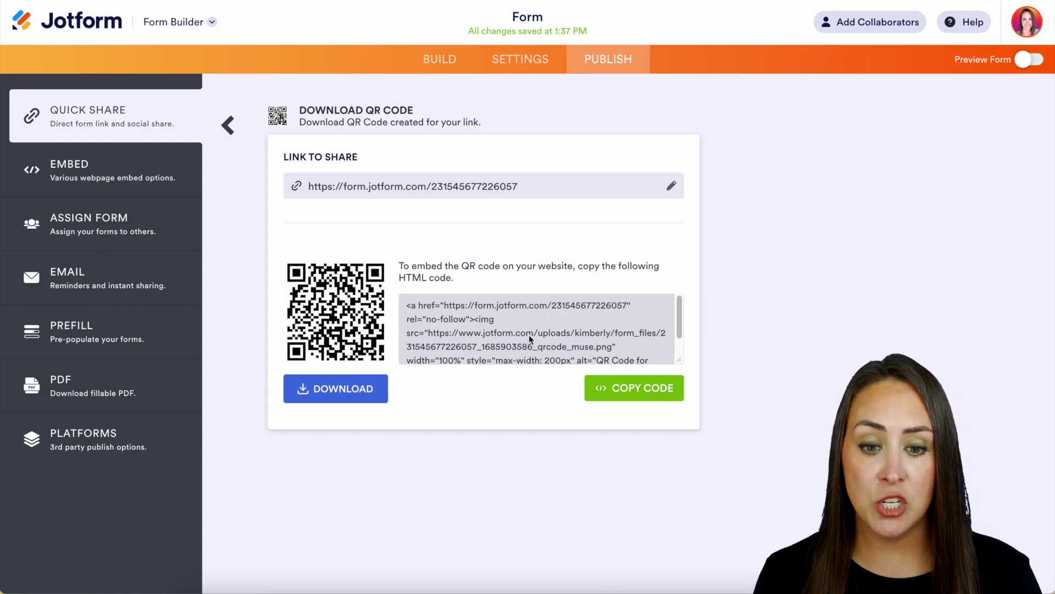
left_click(634, 388)
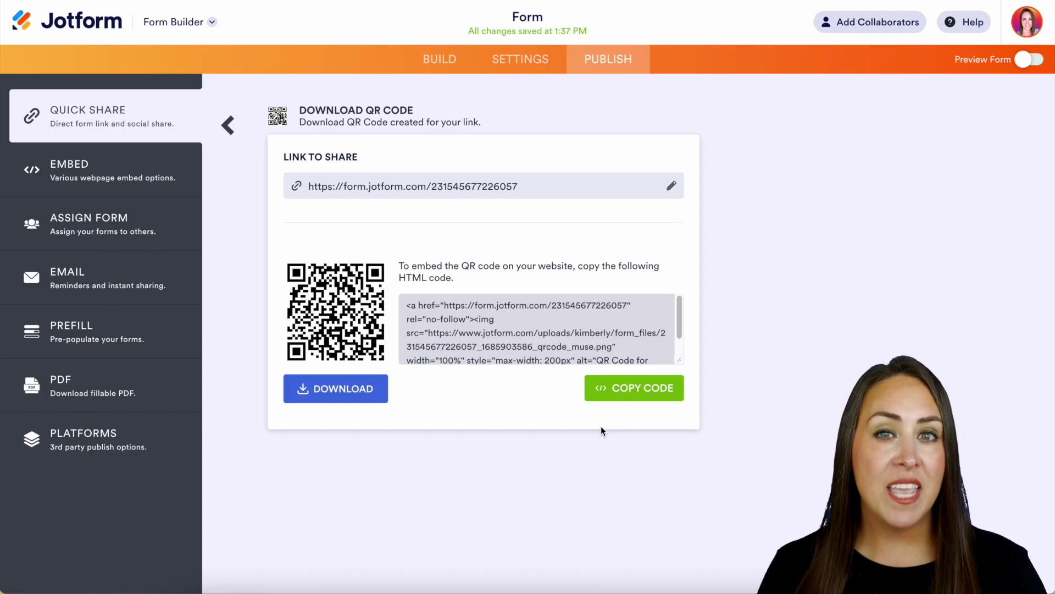
- Search the form builder's Widgets list for 'qr'
left_click(439, 58)
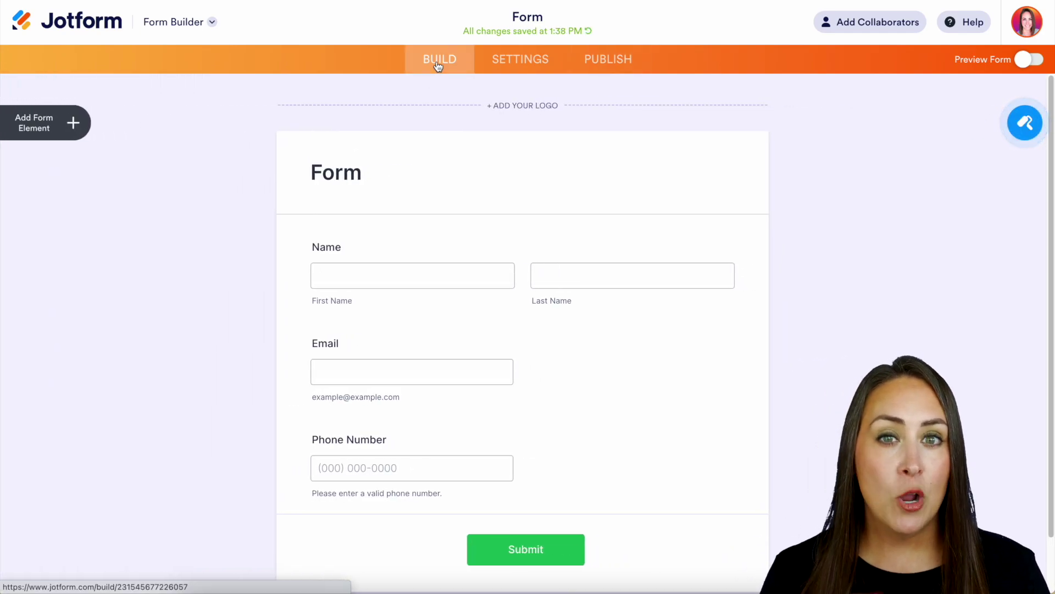
left_click(73, 122)
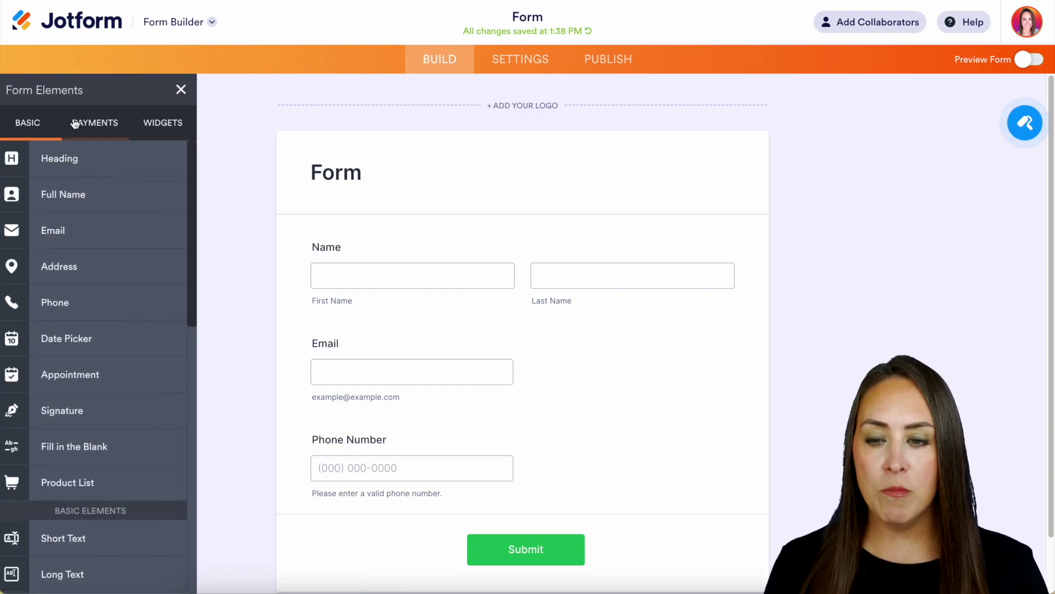
left_click(169, 122)
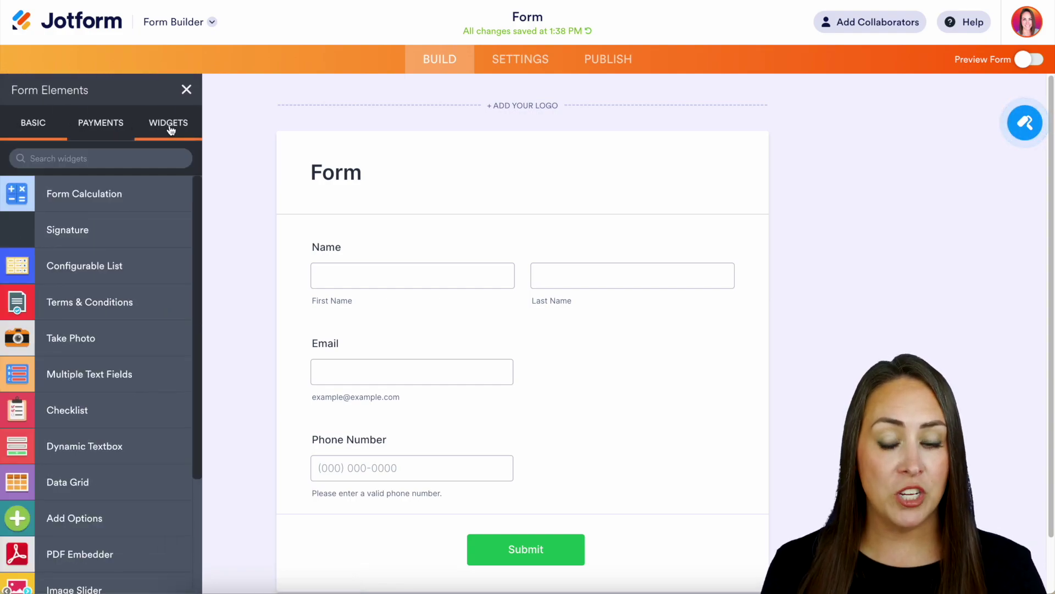
left_click(162, 159)
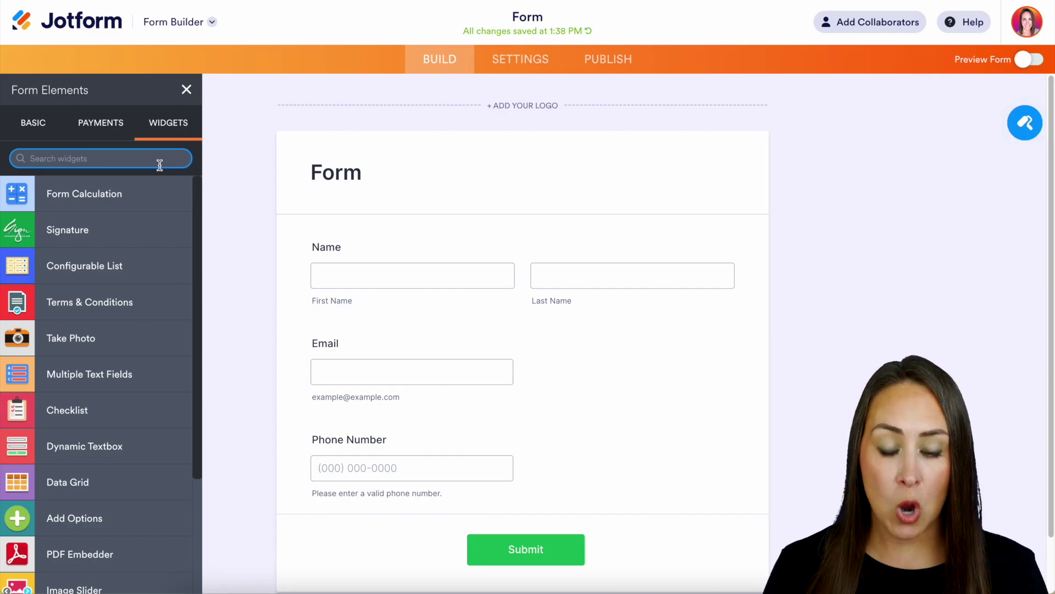
type("qr")
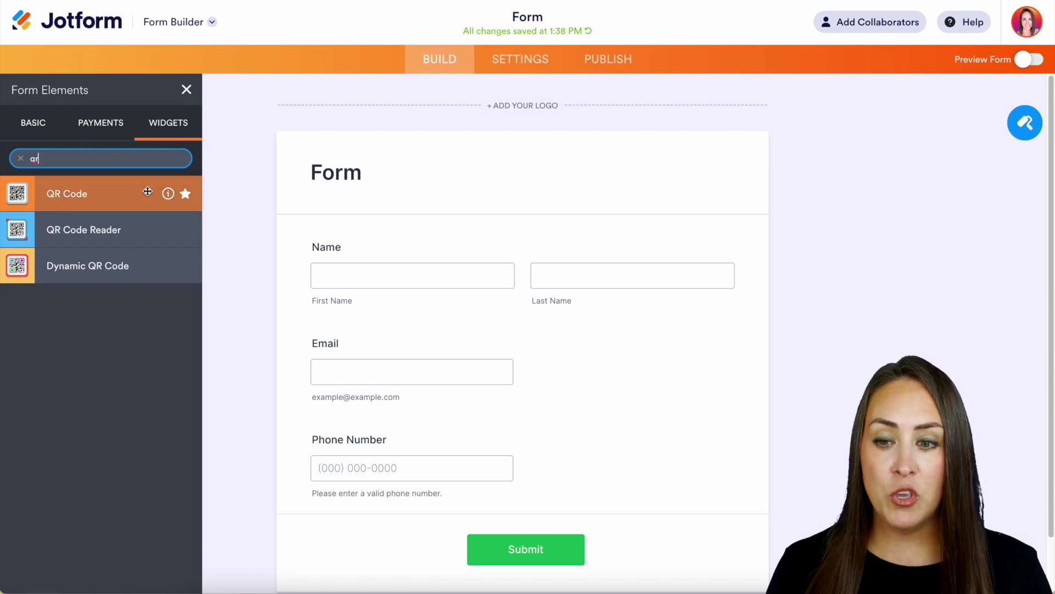
mouse_move(99, 229)
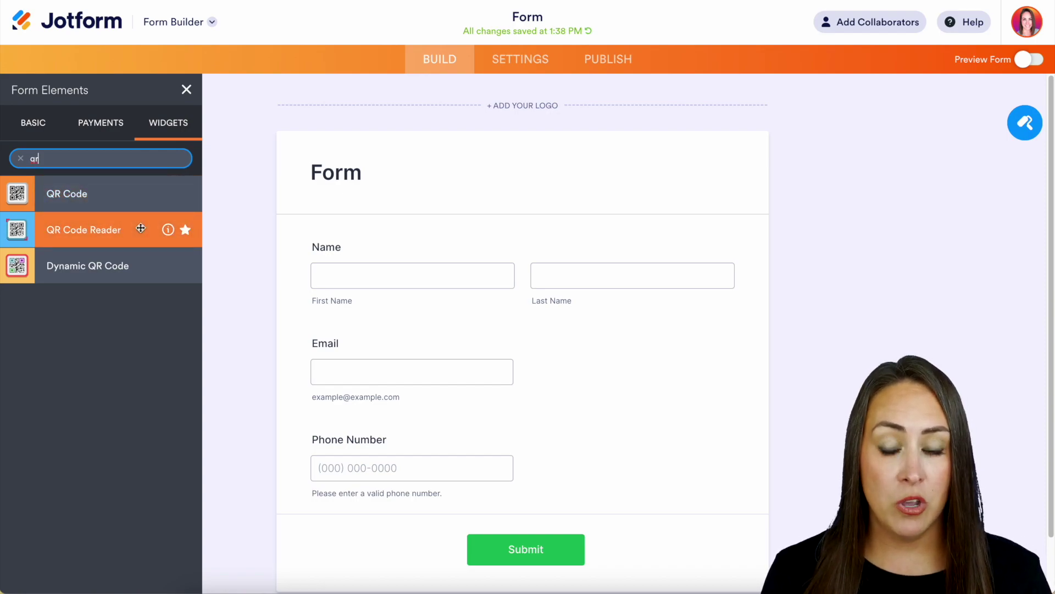
- Add a QR Code widget encoding 'Thank You' and close its settings
left_click(83, 193)
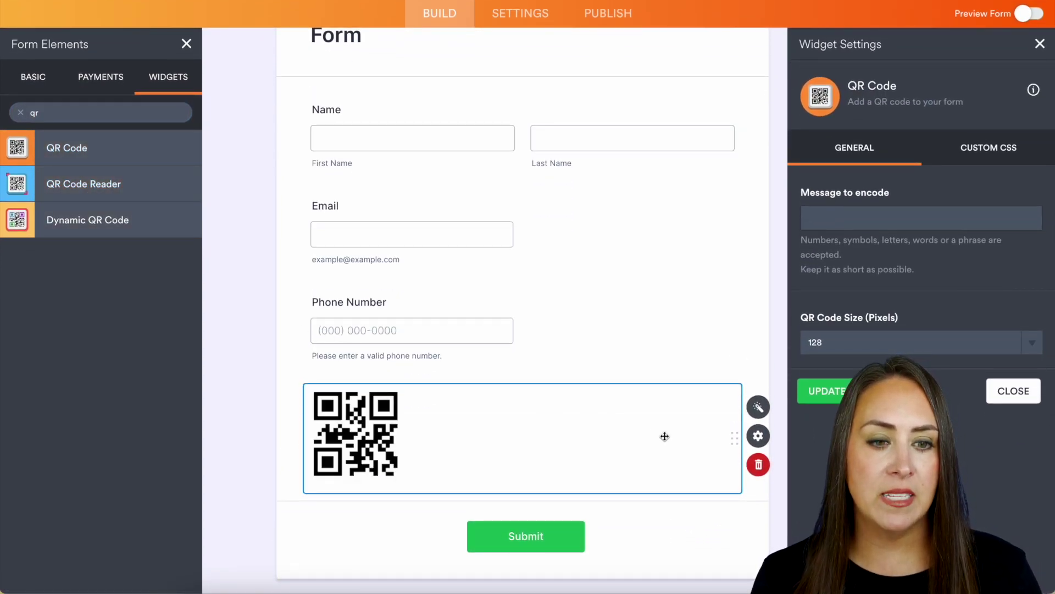
left_click(833, 219)
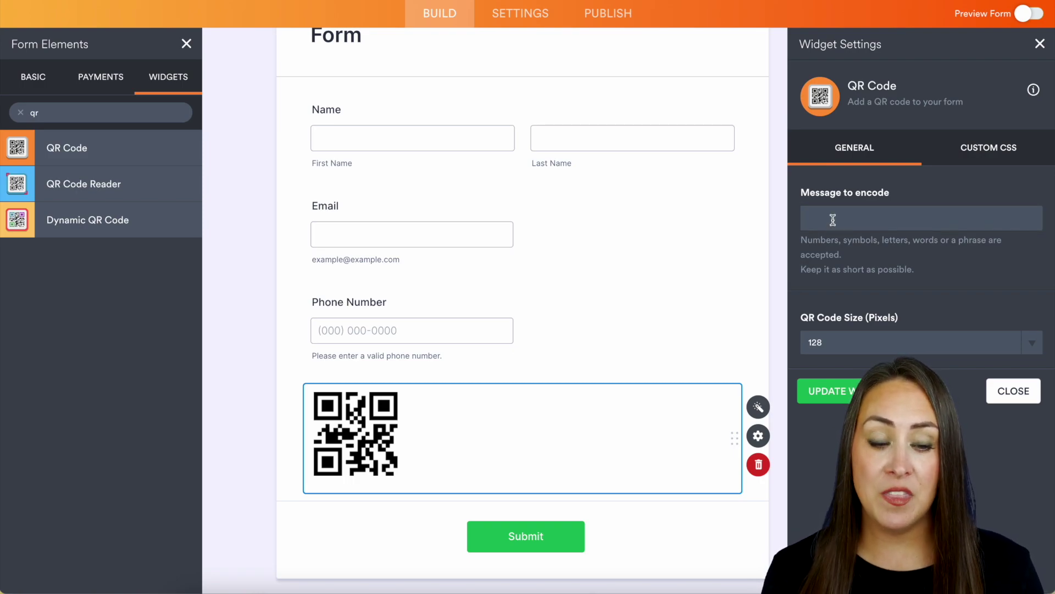
left_click(833, 223)
type("Thank You")
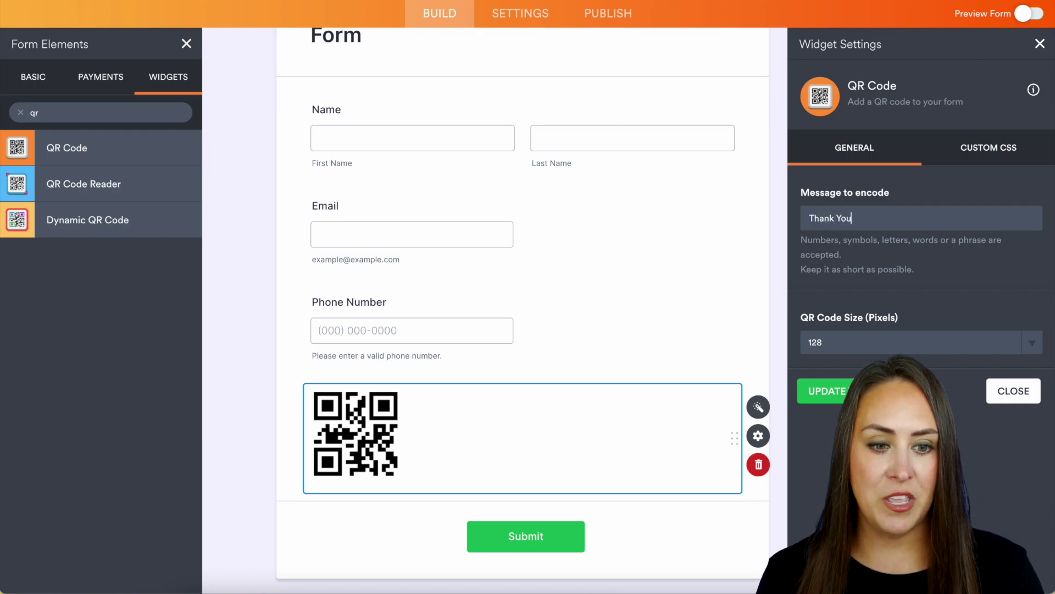
left_click(827, 390)
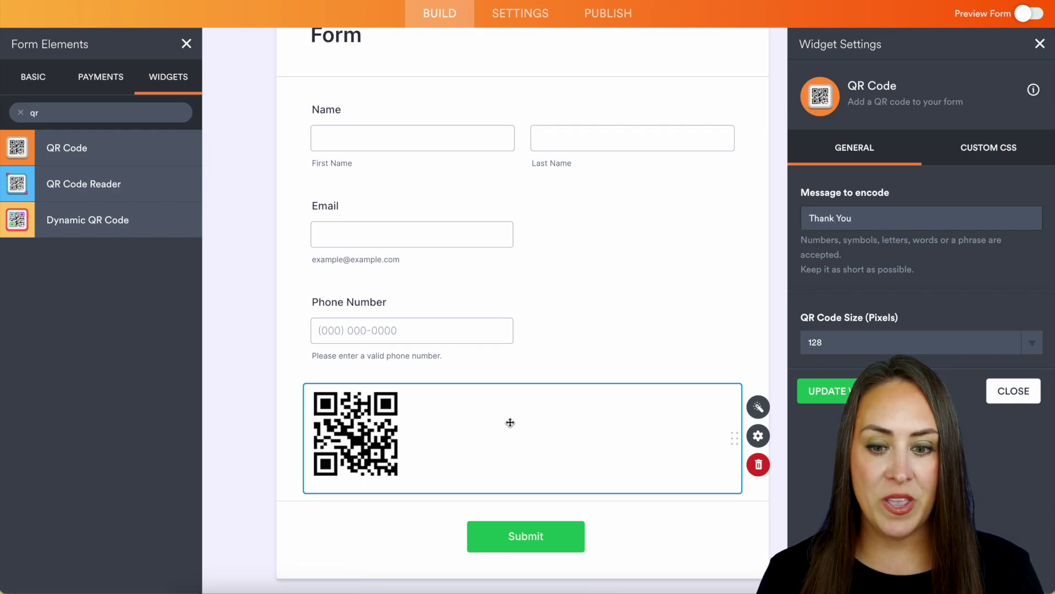
left_click(827, 391)
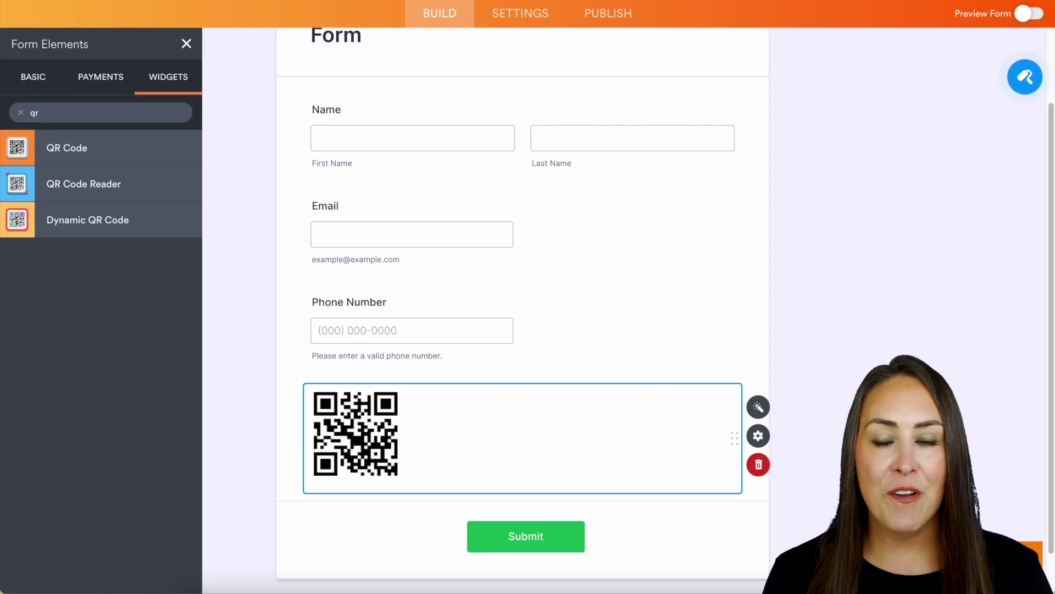
- Add the QR Code Reader and Dynamic QR Code widgets to the form
left_click(84, 183)
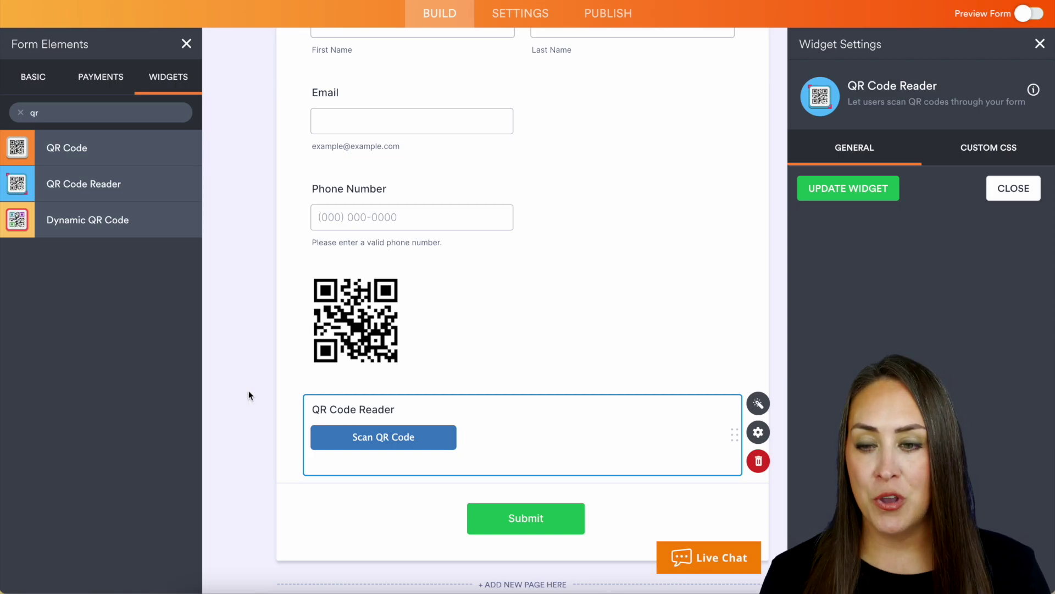
left_click(88, 220)
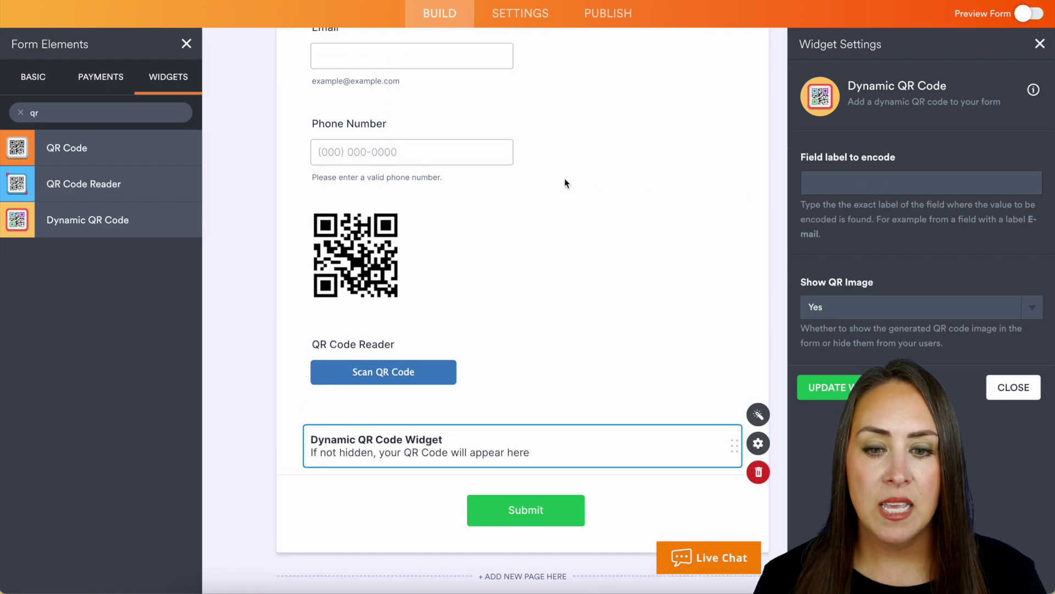
scroll(564, 178, "up", 3)
scroll(461, 108, "up", 3)
- Open the Name field's Advanced properties to see its field details and unique name
left_click(576, 127)
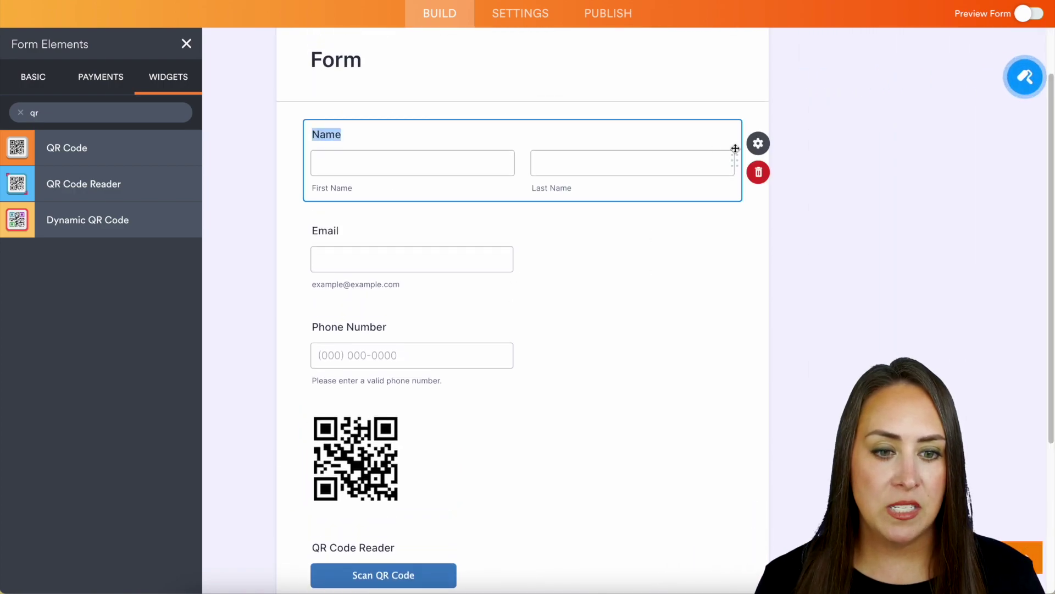
left_click(757, 144)
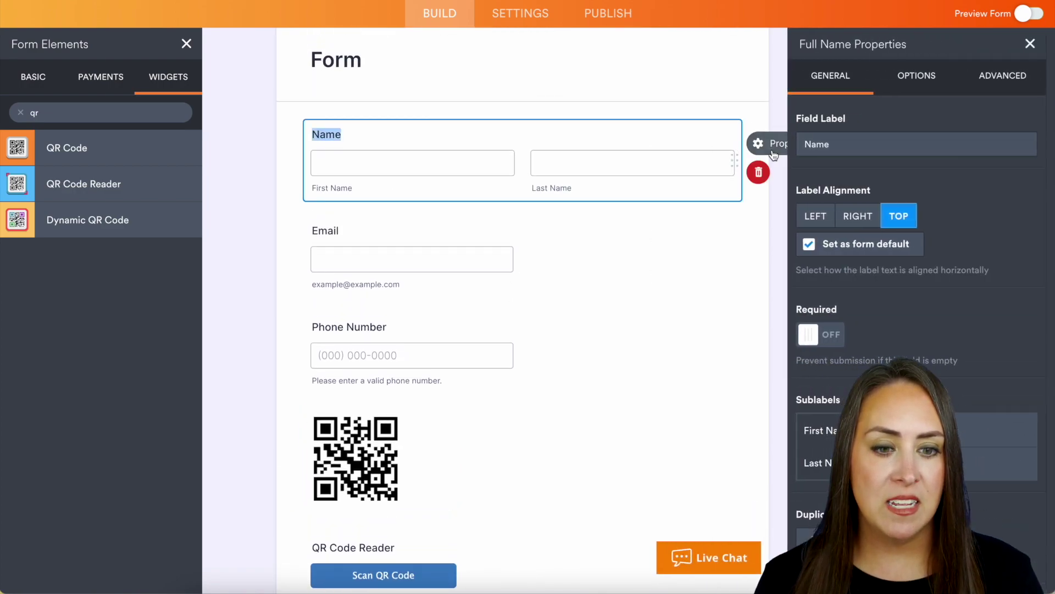
left_click(993, 84)
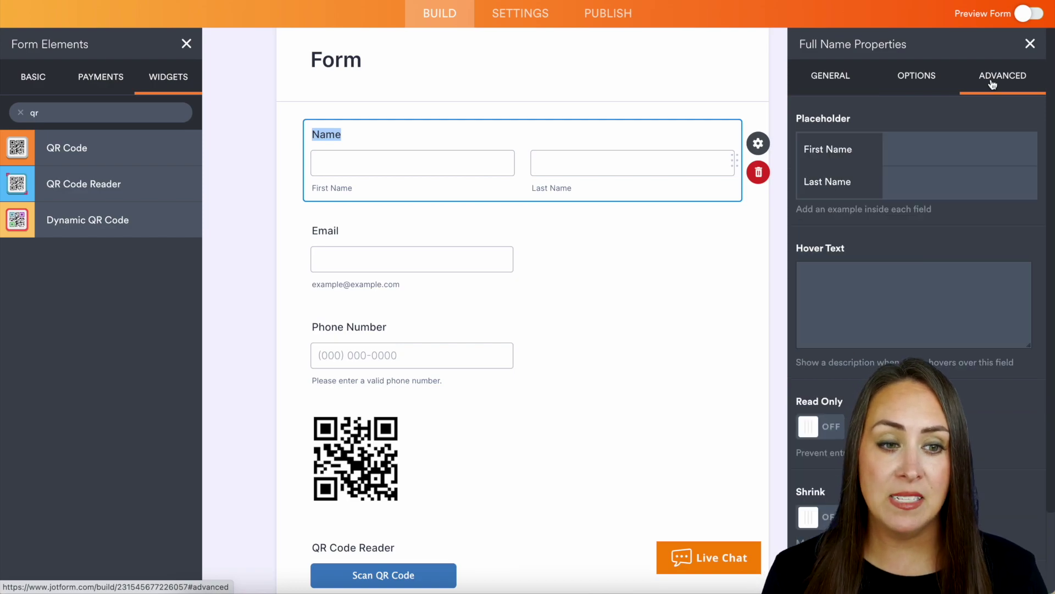
scroll(916, 330, "down", 3)
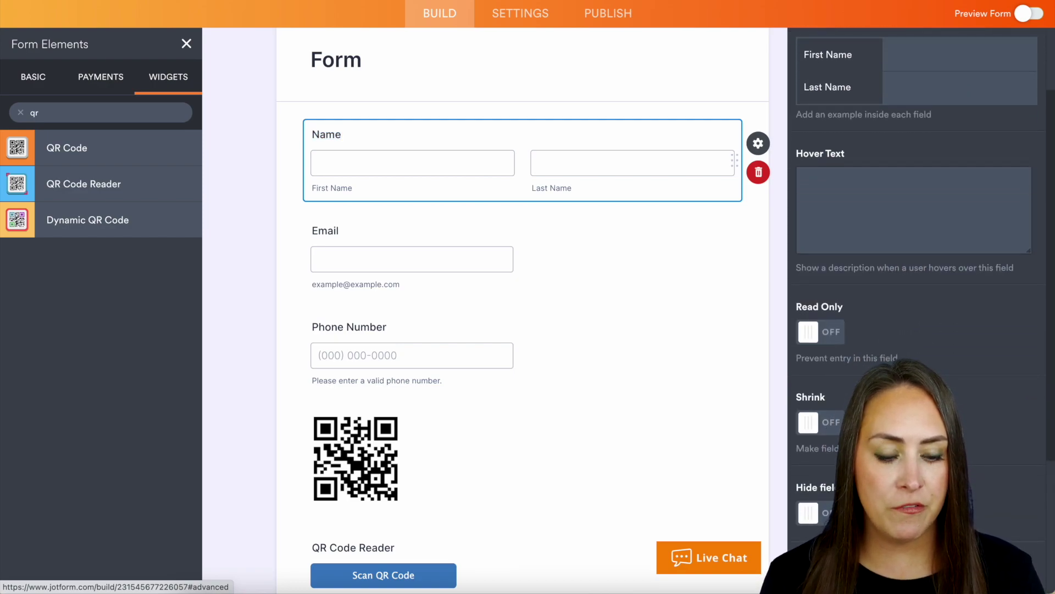
scroll(981, 329, "down", 3)
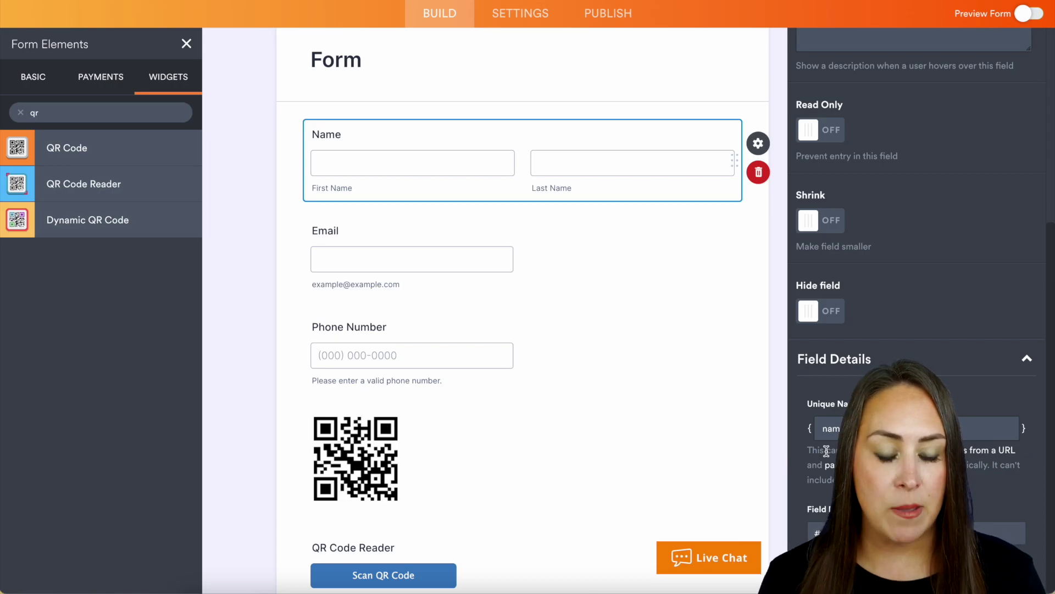
scroll(520, 542, "down", 3)
scroll(519, 538, "down", 2)
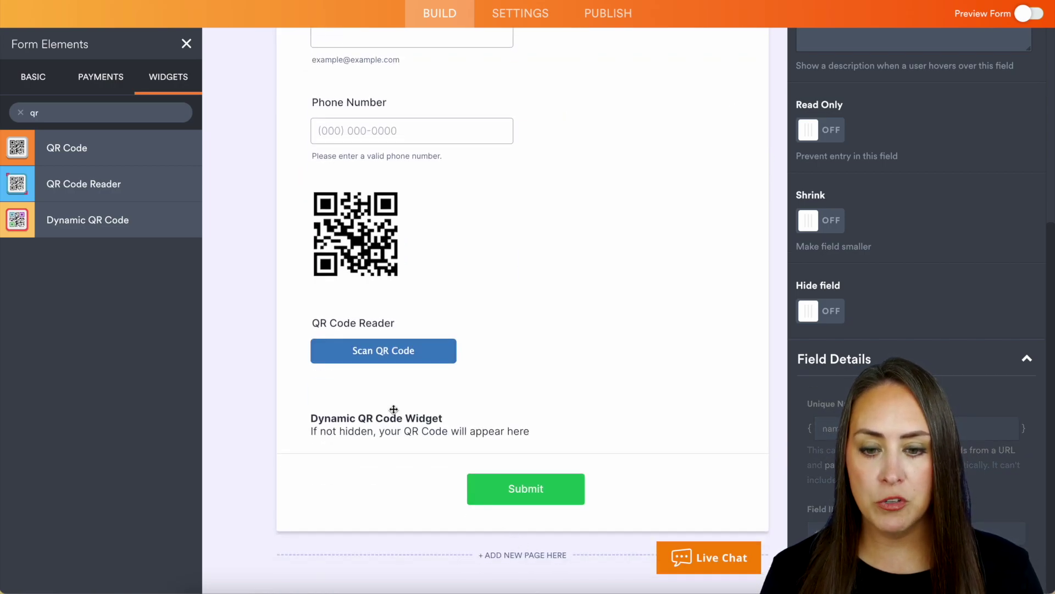
- Enter {name} as the Dynamic QR Code's field label to encode and update the widget
left_click(376, 431)
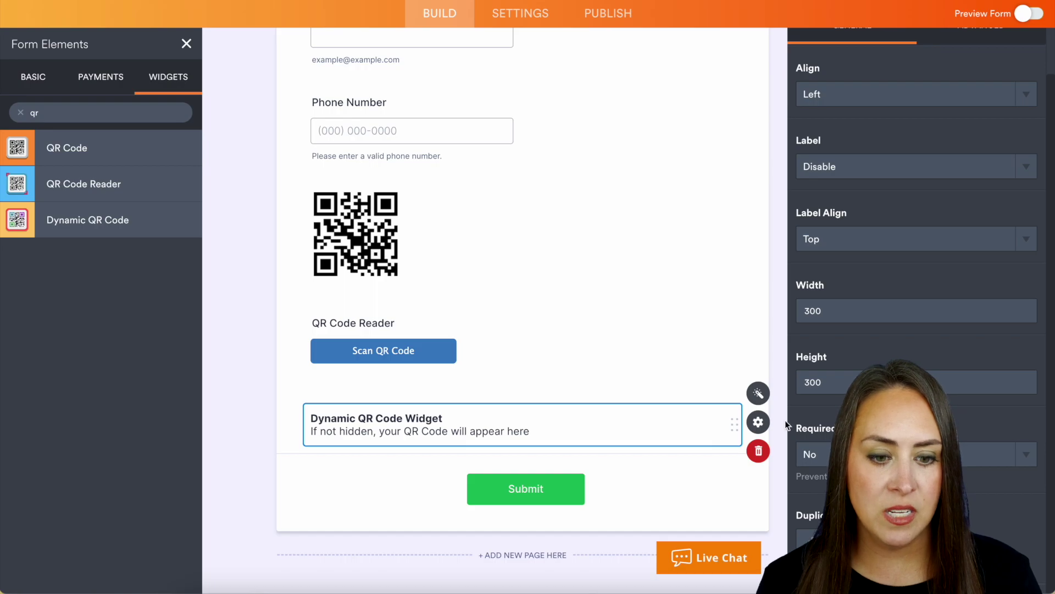
left_click(757, 392)
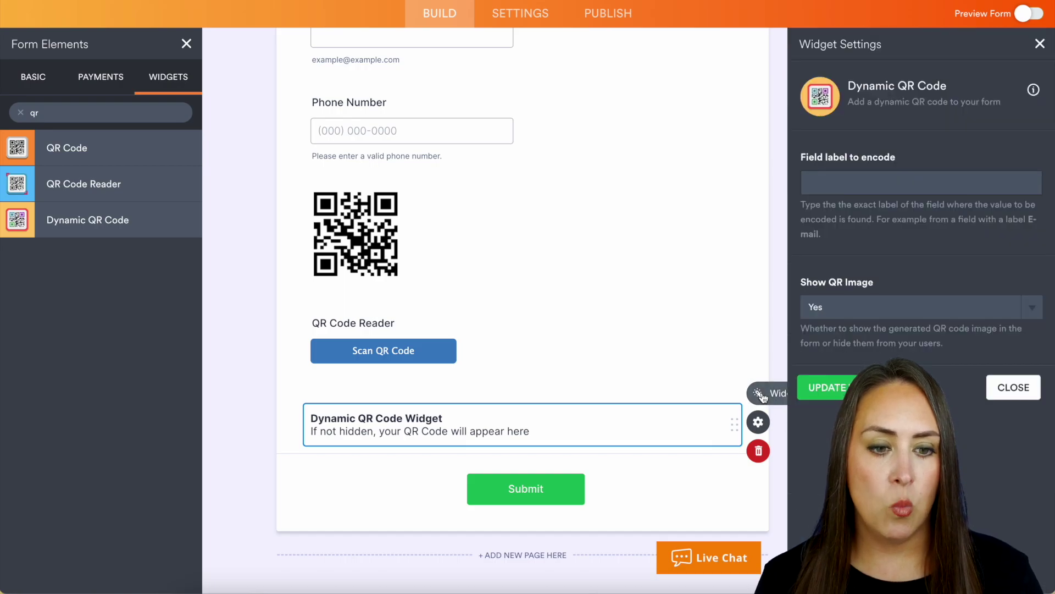
left_click(852, 188)
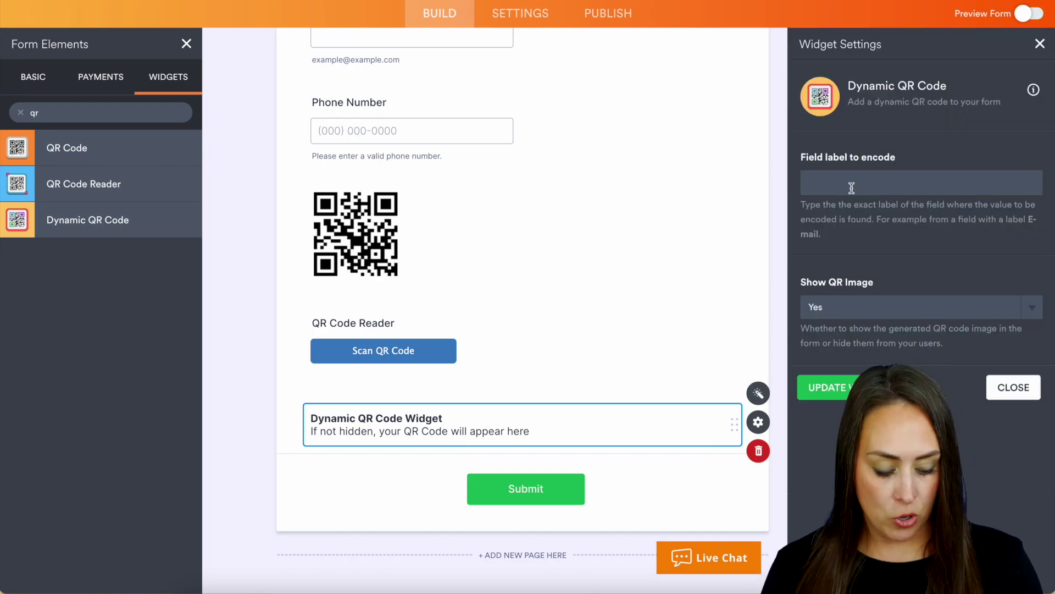
type("{name}")
left_click(827, 386)
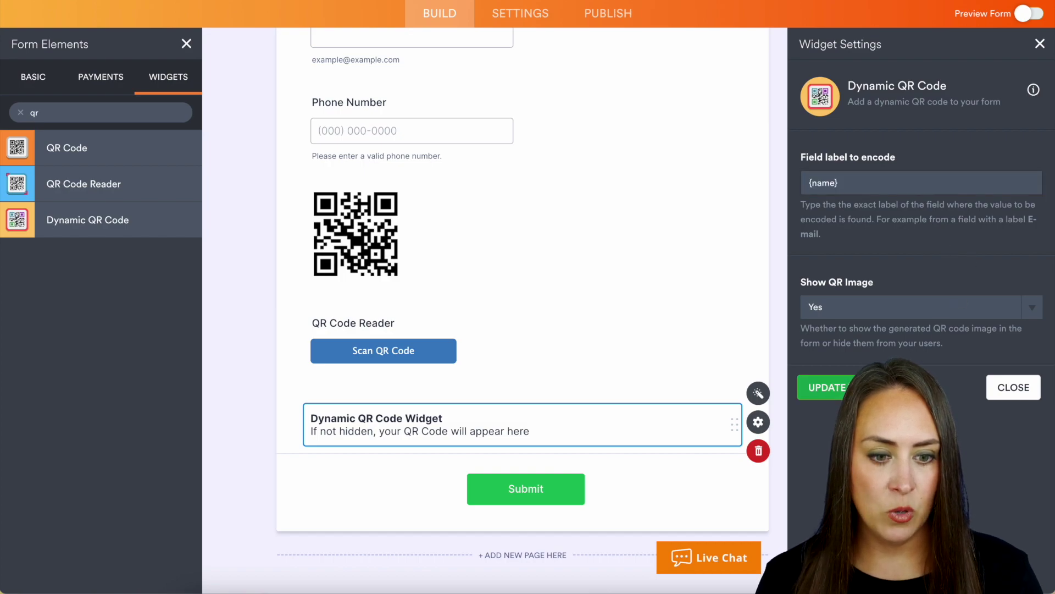